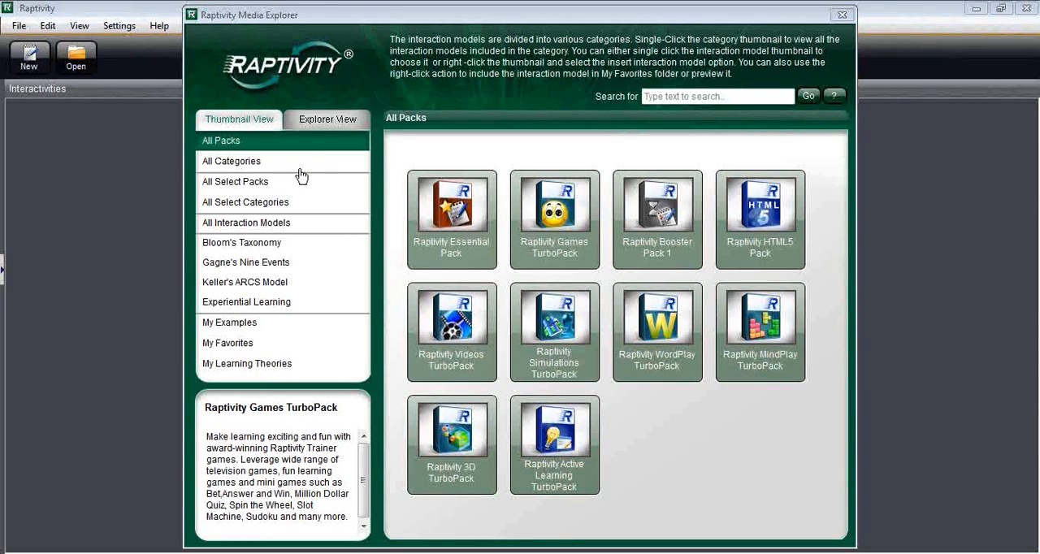
Step: Browse the media library's categories and all interaction models, and return to the list of all packs
click(239, 165)
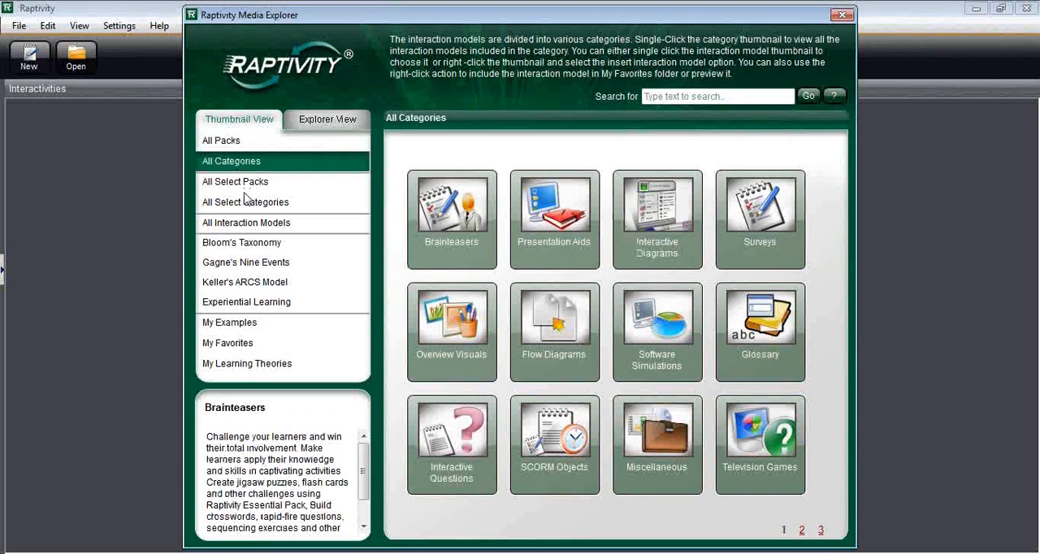
click(246, 227)
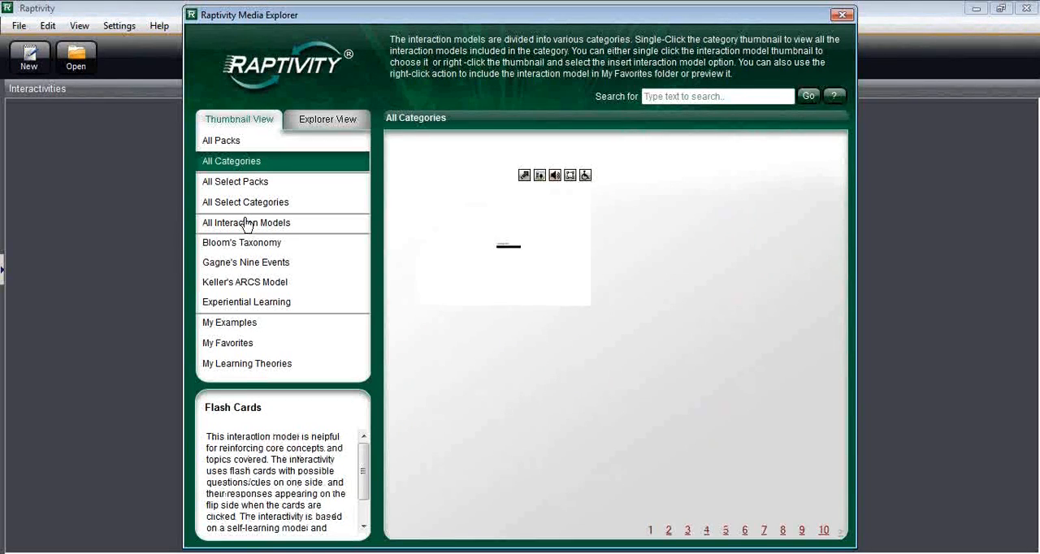
click(248, 224)
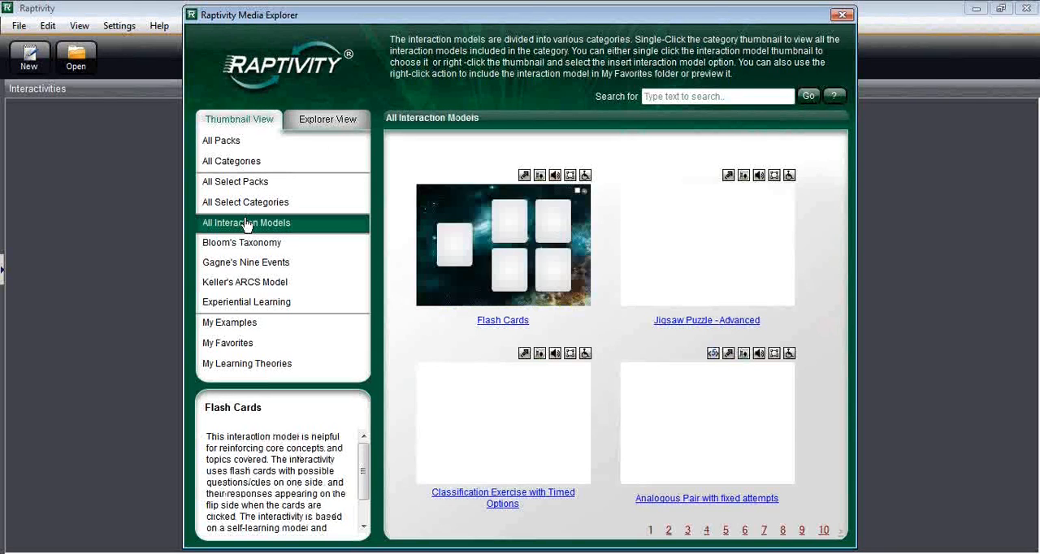
click(227, 143)
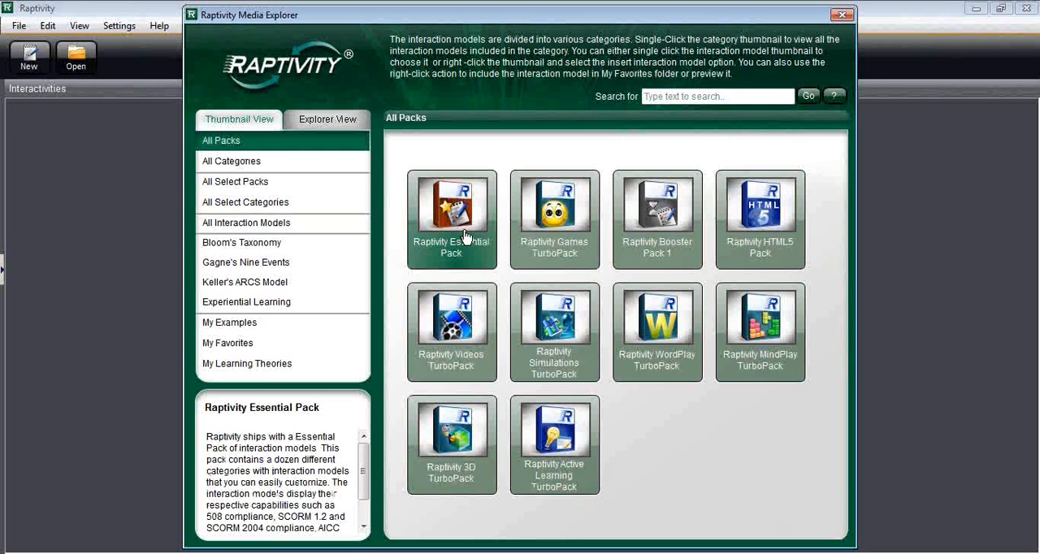
Step: Open the Raptivity Essential Pack and show all of its interactions at once
click(454, 254)
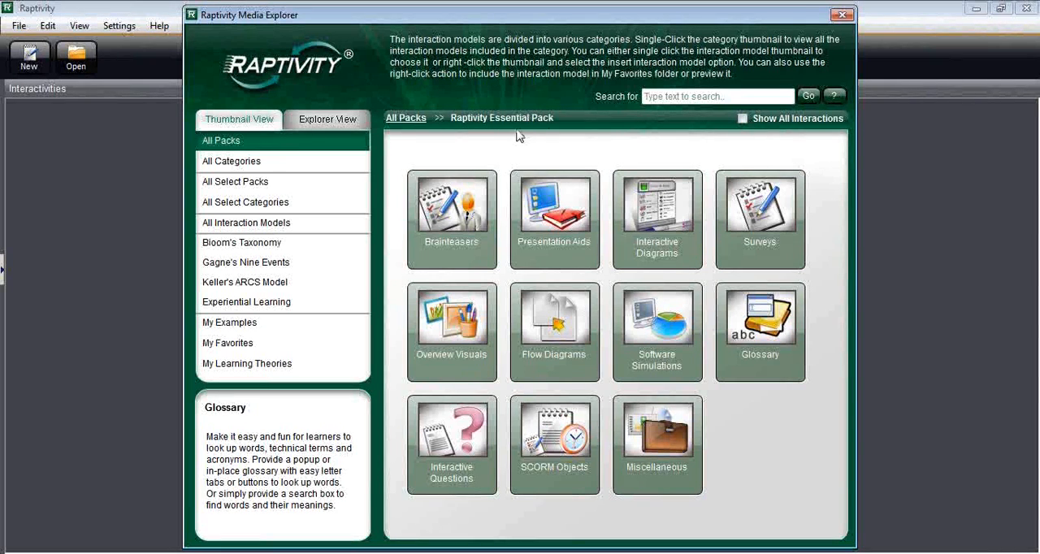
click(743, 119)
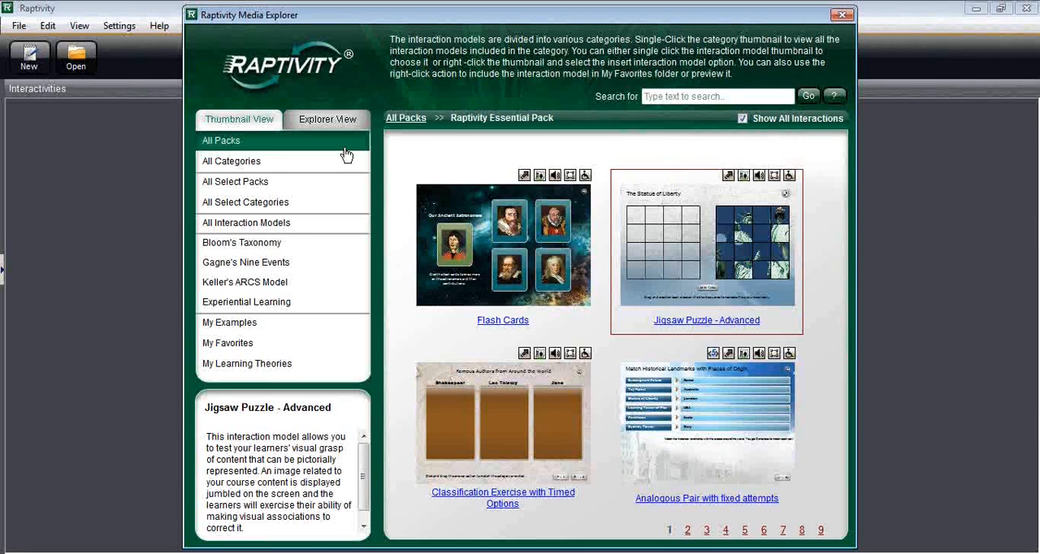
key(XF86AudioLowerVolume)
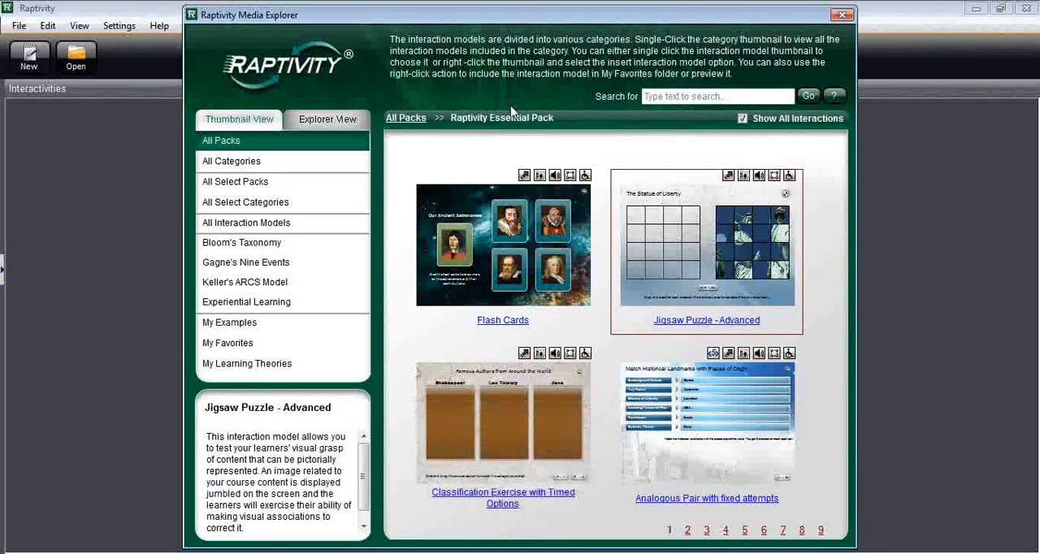
Step: Insert the Flash Cards interaction model and complete its wizard-based customization with the sample content and default values
click(491, 251)
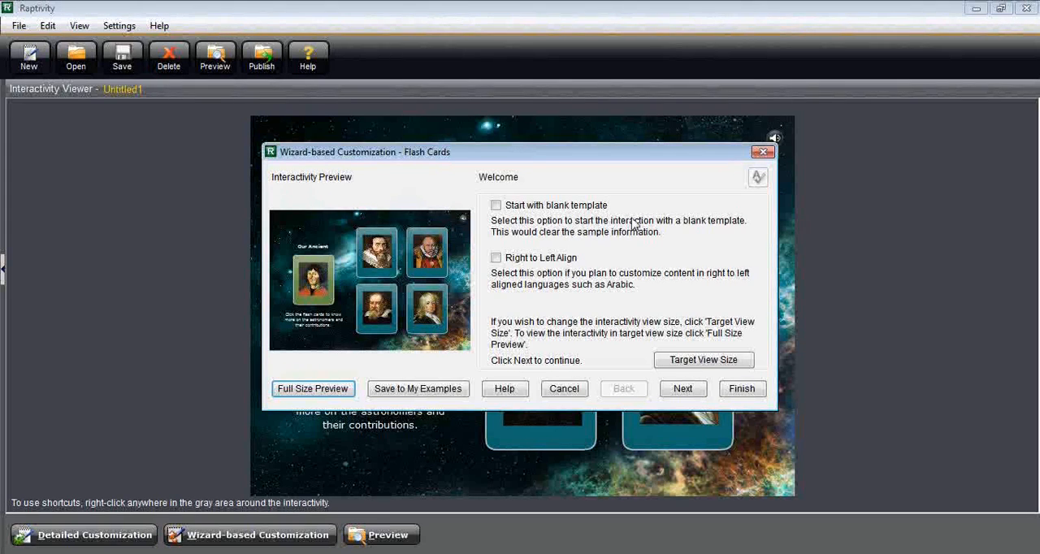
key(XF86AudioLowerVolume)
click(685, 392)
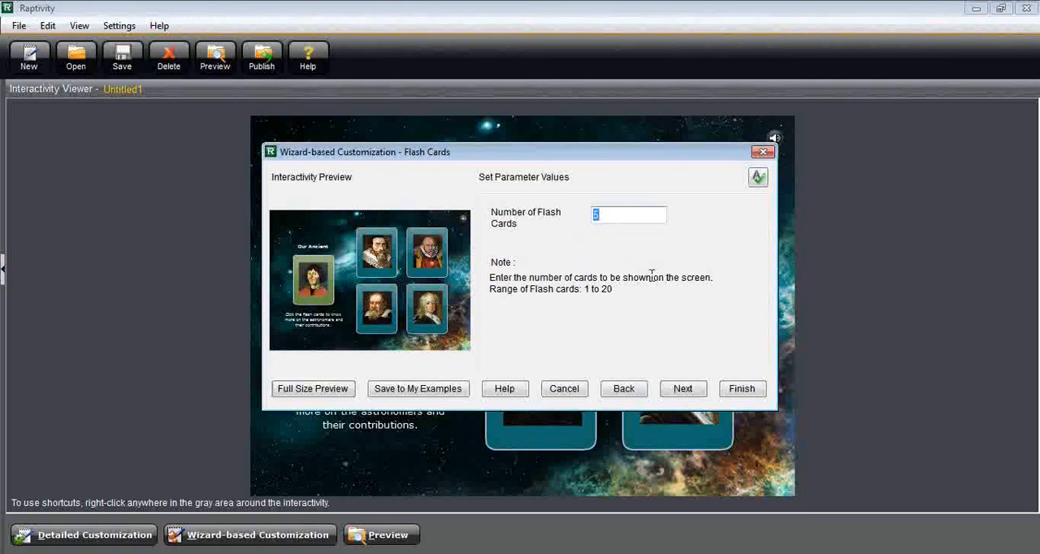
click(743, 389)
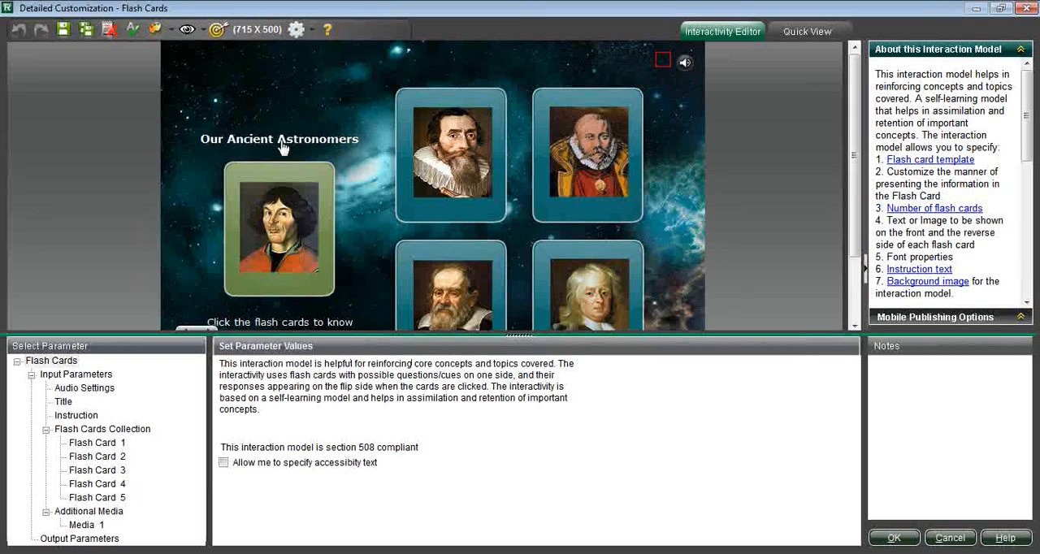
Step: Set the interactivity's display in the detailed customization editor to Fit to View
click(203, 31)
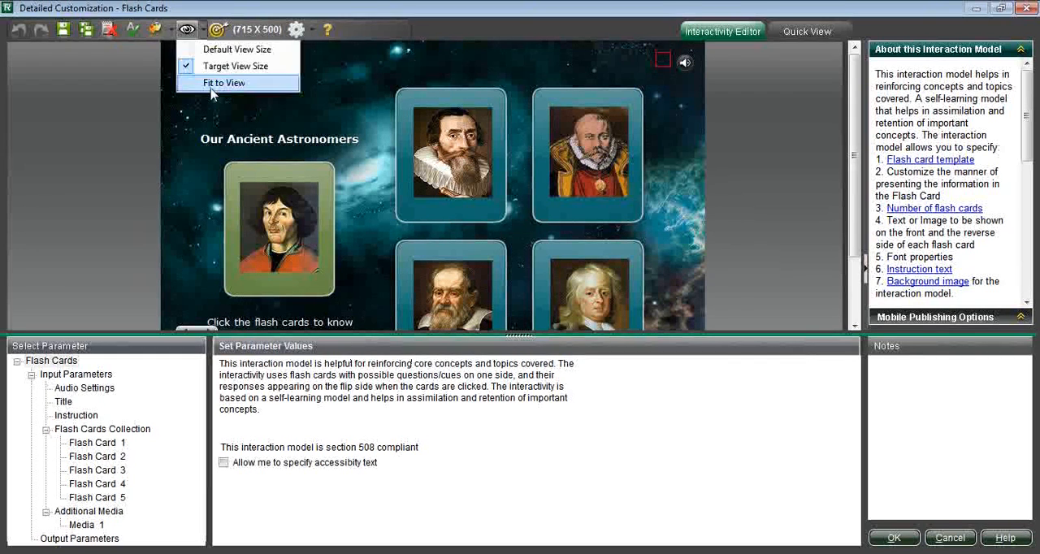
click(209, 66)
click(69, 83)
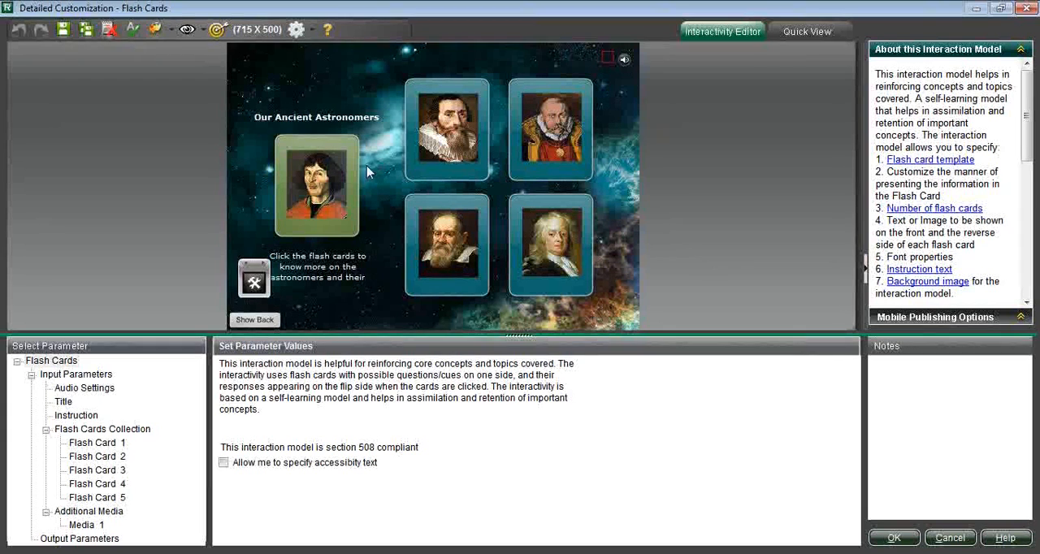
Step: Move the title up to about top 39, left 28, and the Copernicus flash card to about top 89, left 37
click(329, 129)
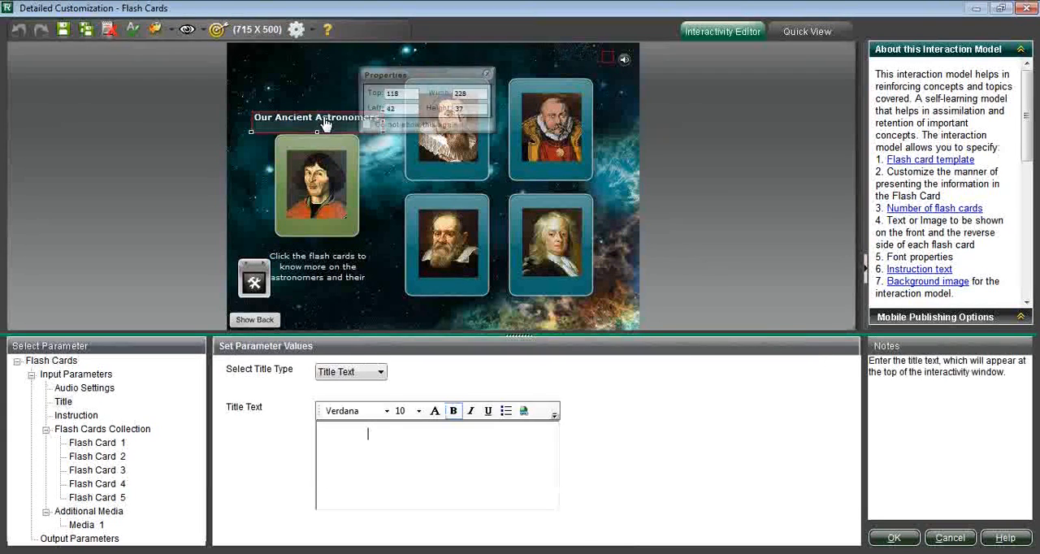
drag(325, 124, 317, 78)
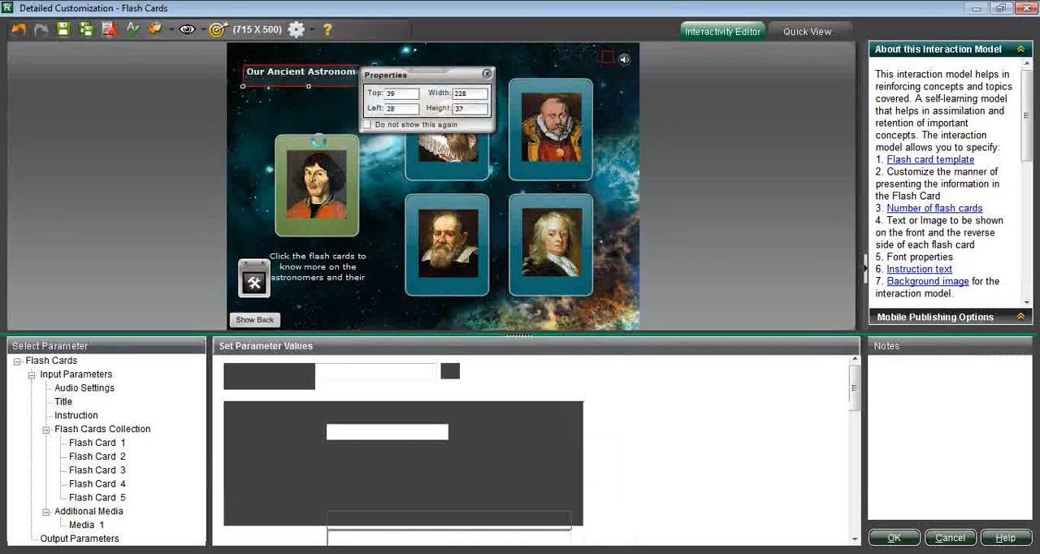
drag(319, 140, 300, 106)
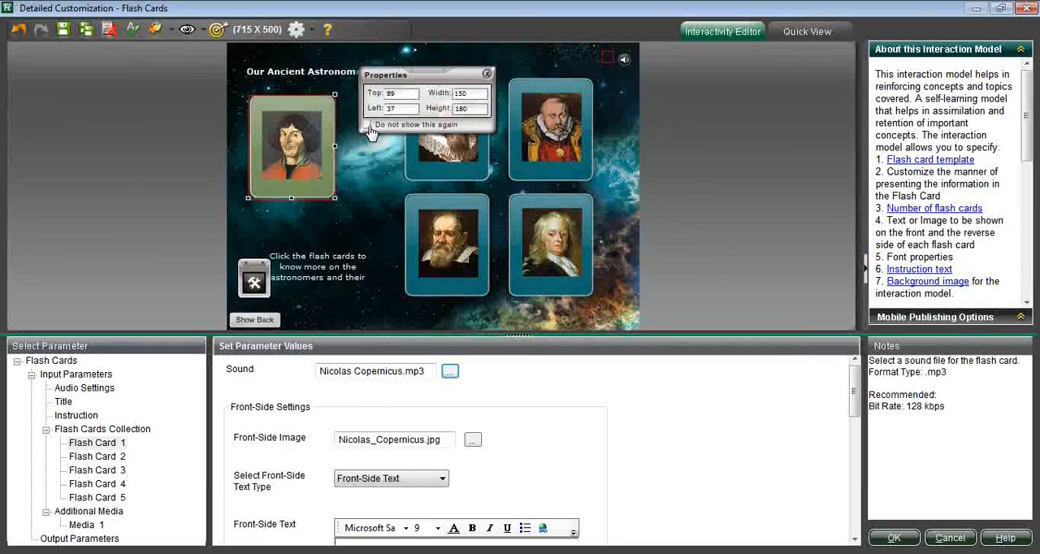
Step: Dismiss the floating Properties dialog and shift the Johann Kepler and Tycho Brahe flash cards slightly up and to the left
click(542, 167)
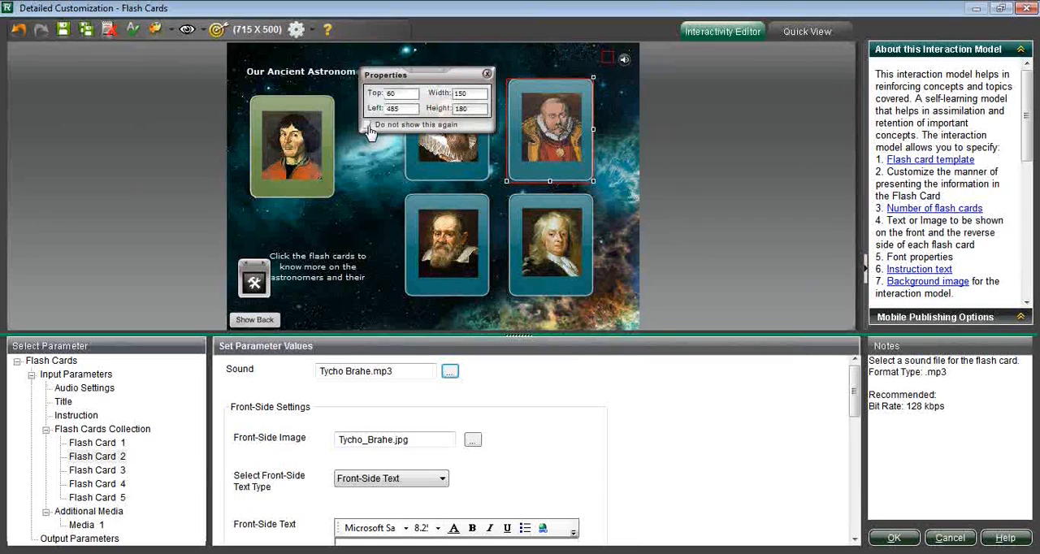
click(487, 75)
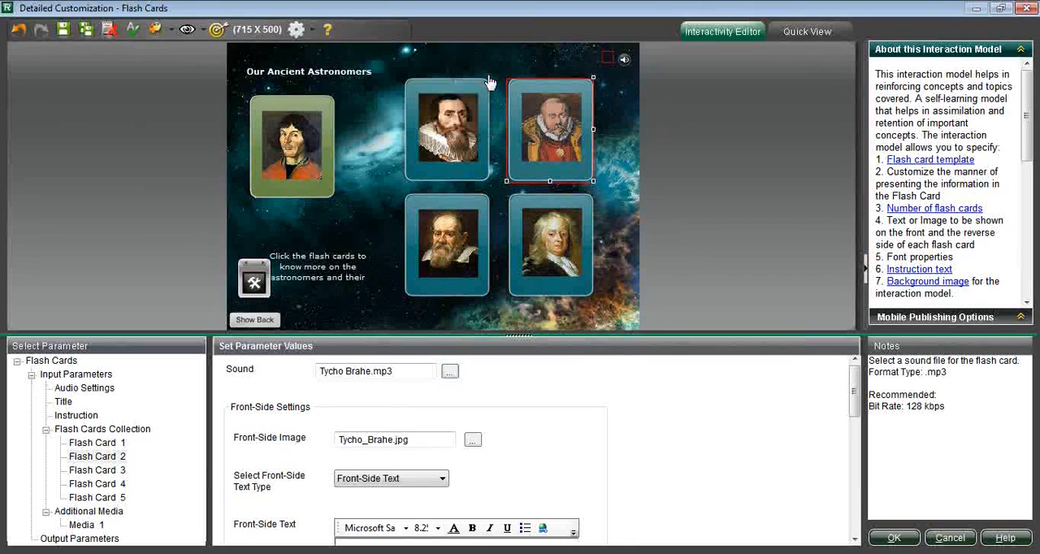
click(461, 173)
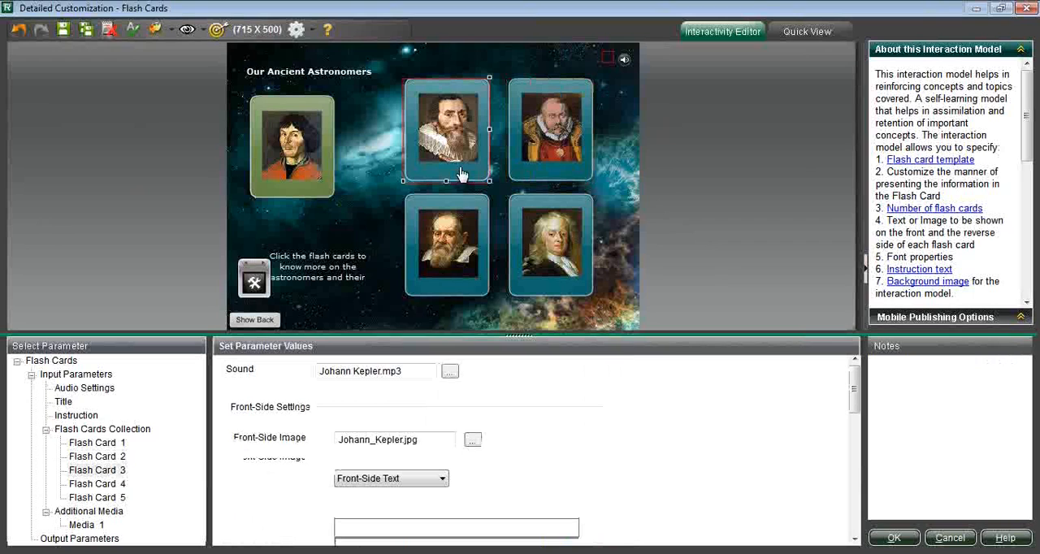
drag(446, 116, 429, 95)
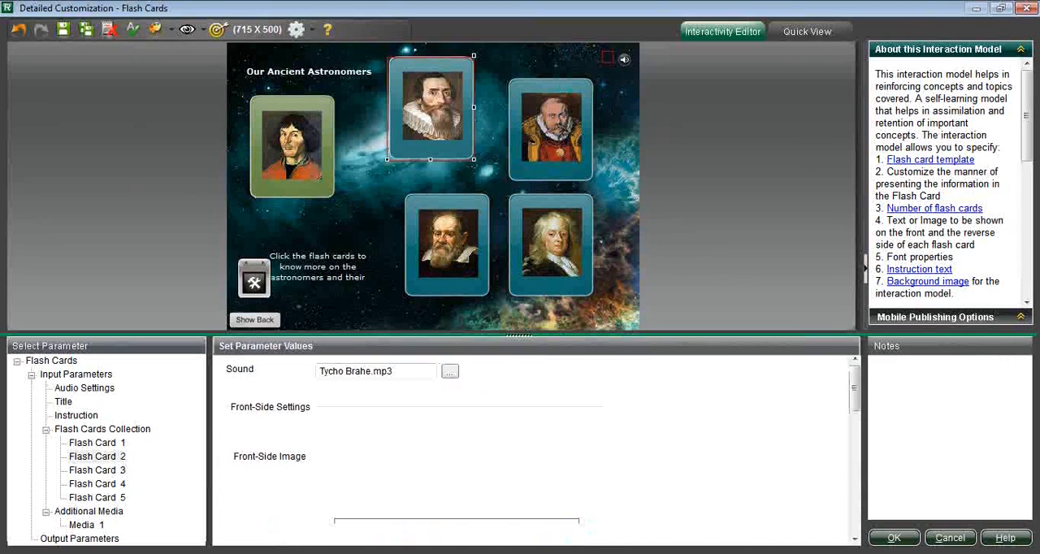
drag(565, 94, 560, 75)
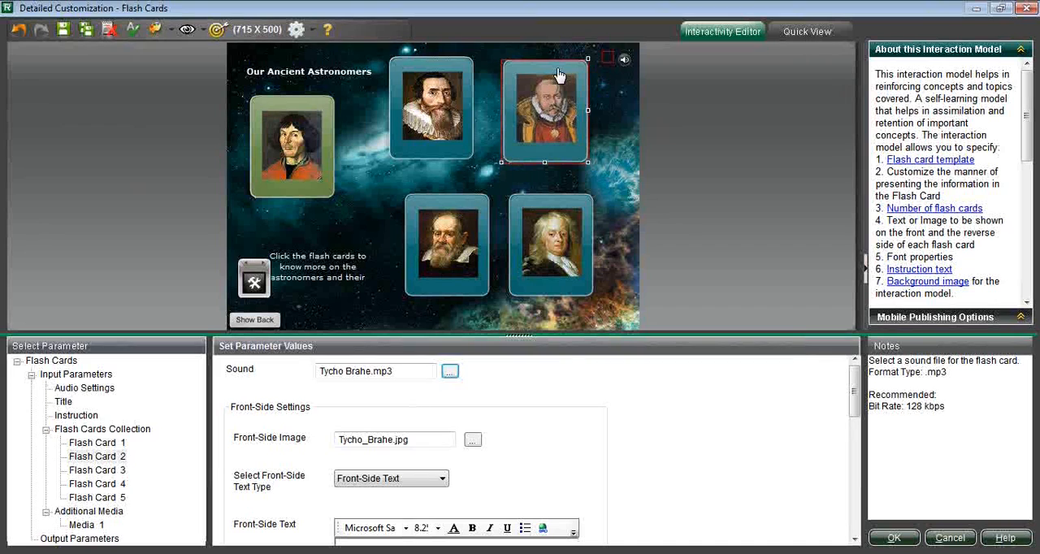
click(312, 33)
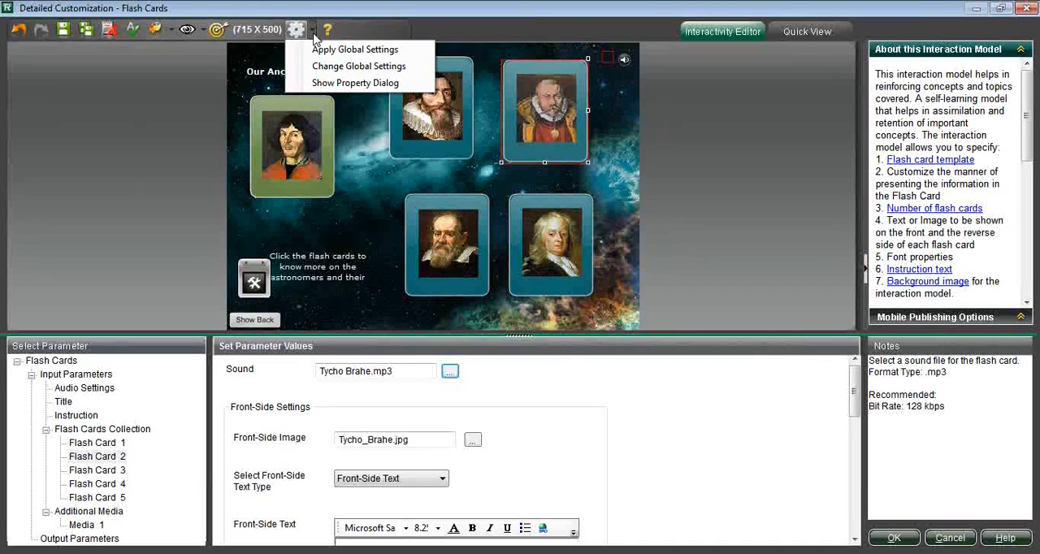
click(333, 84)
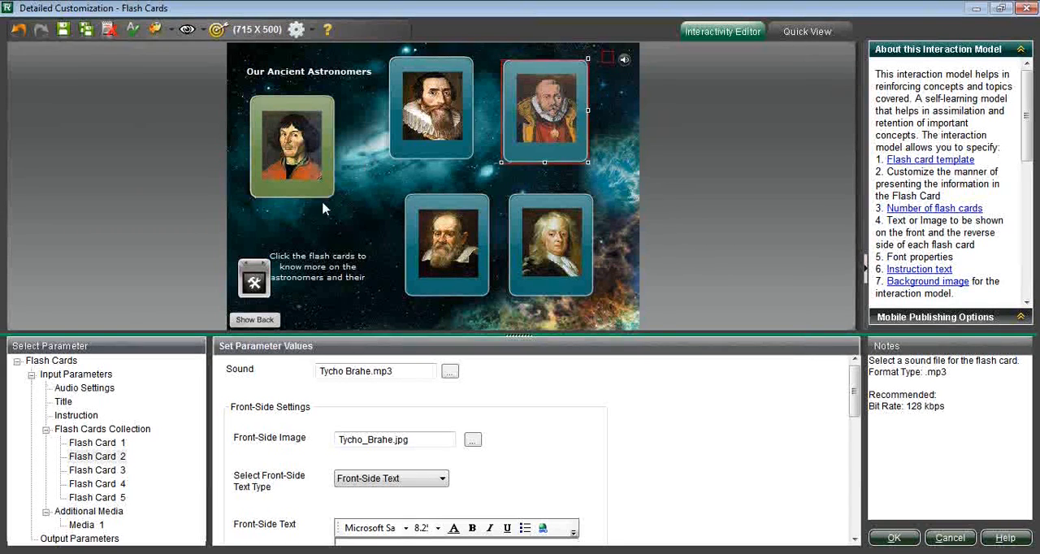
Step: Set the number of flash cards in the Flash Cards Collection to 4
click(75, 375)
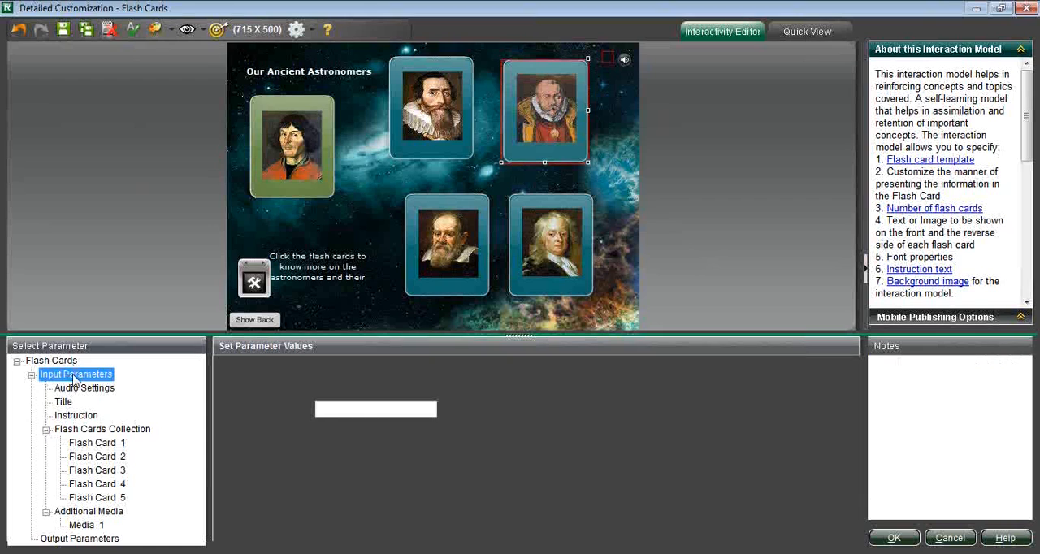
click(95, 433)
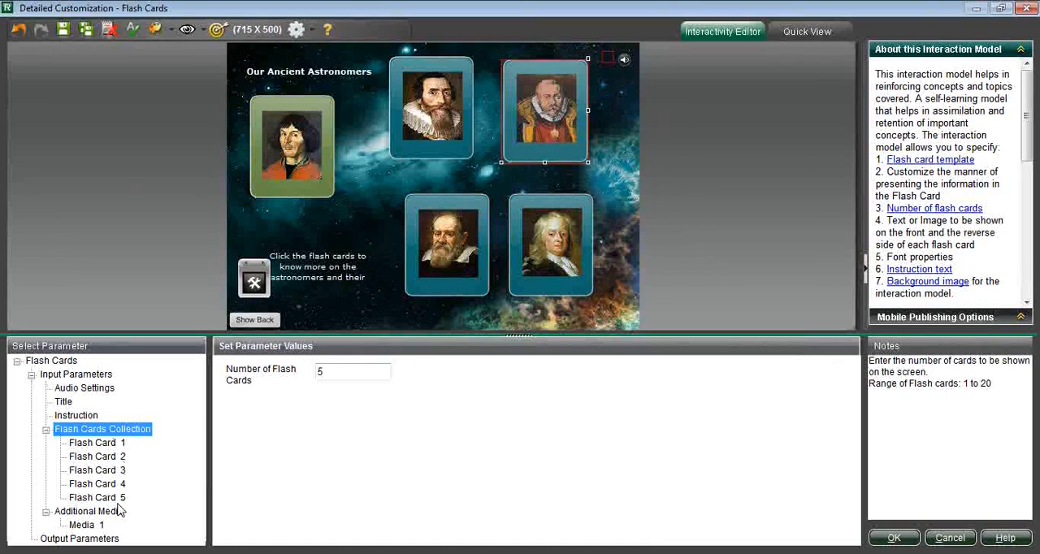
click(321, 372)
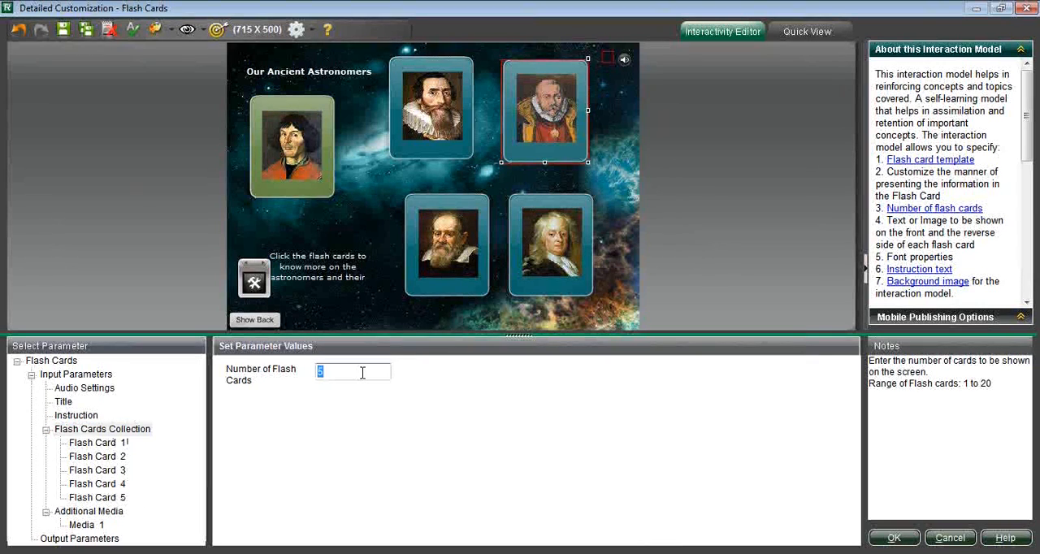
text(4)
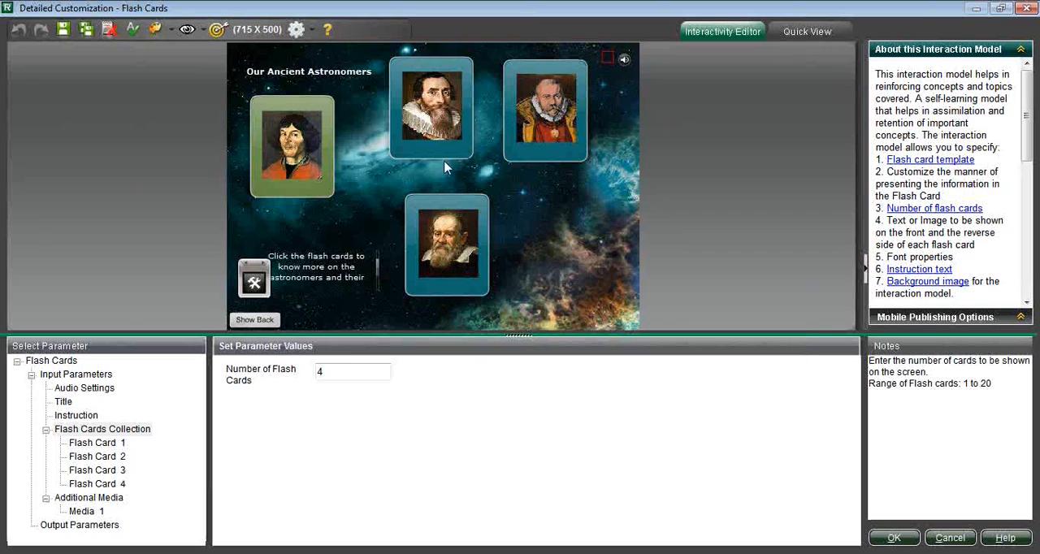
Step: Delete Flash Card 2, the Tycho Brahe card, from the Flash Cards Collection
click(101, 459)
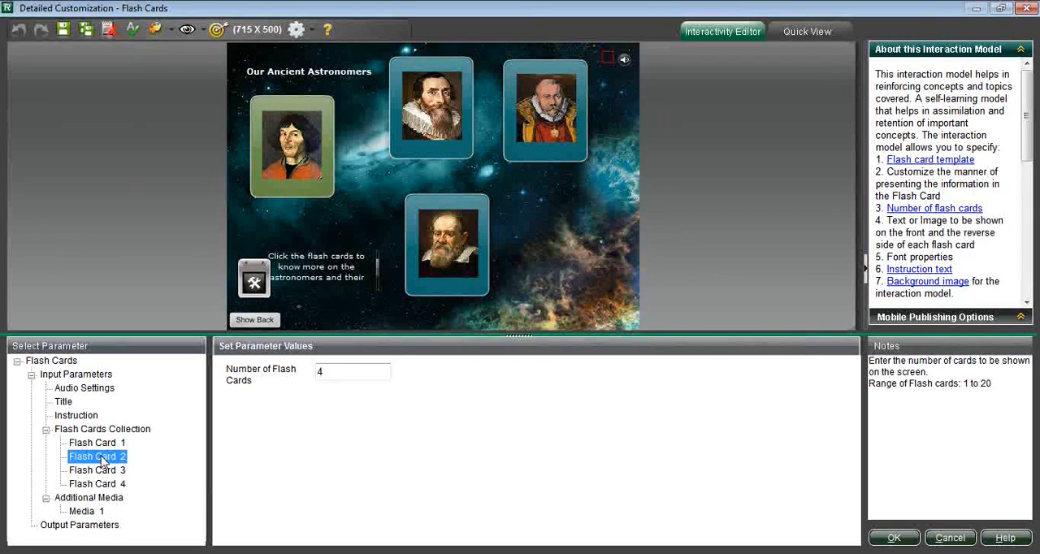
right_click(103, 462)
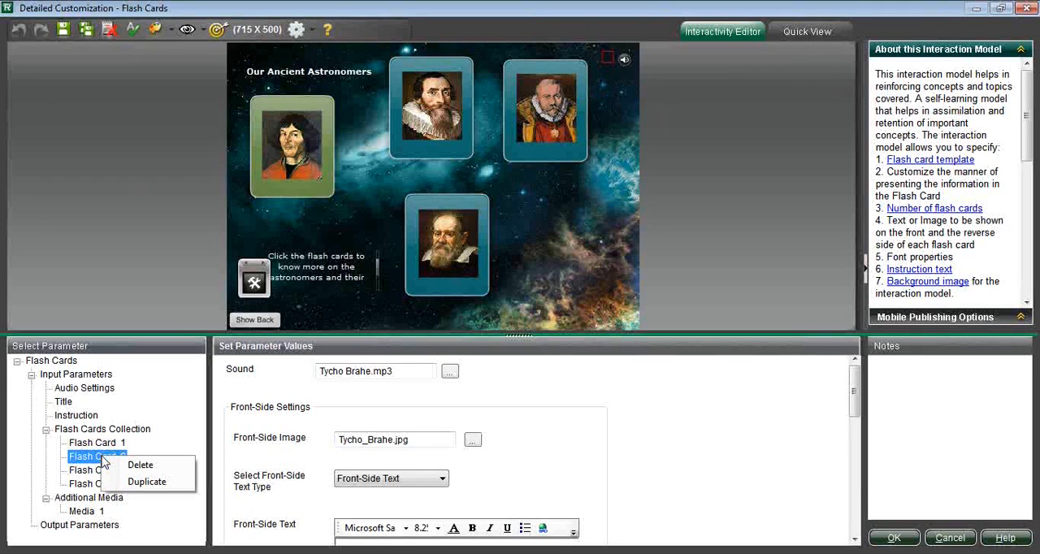
click(136, 465)
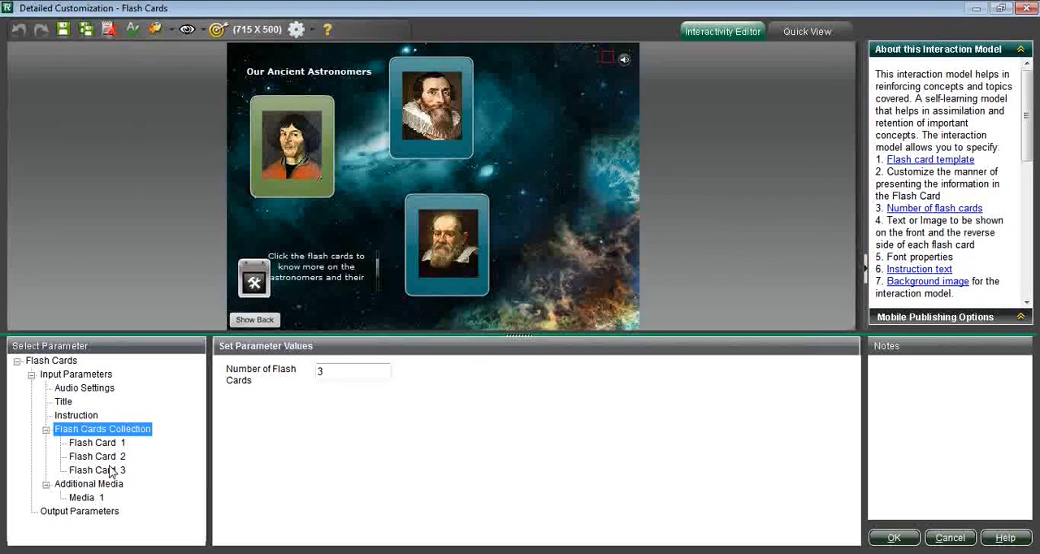
Step: Duplicate Flash Card 1 and place the copy in the empty area right of the Johann Kepler card
click(109, 443)
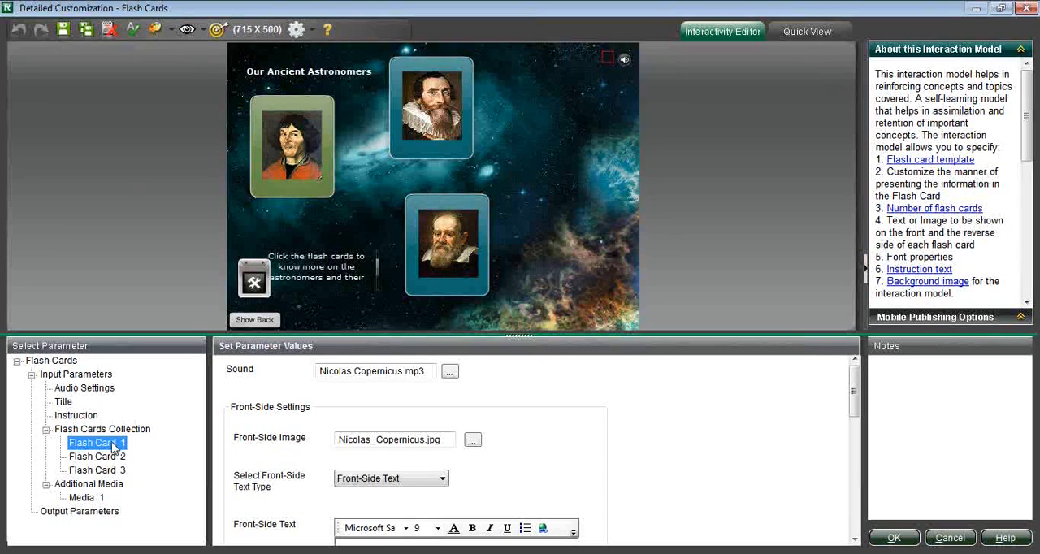
right_click(114, 448)
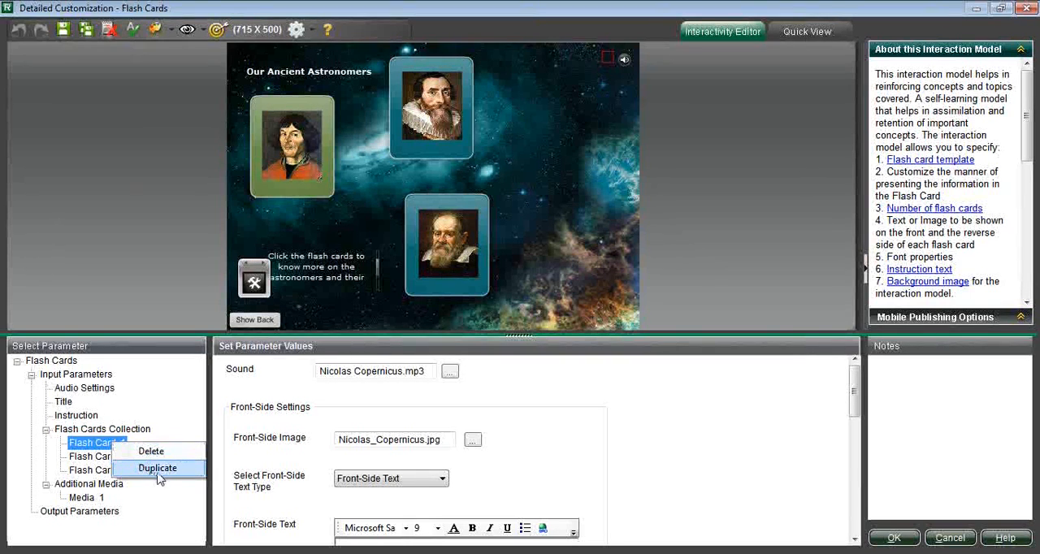
click(168, 476)
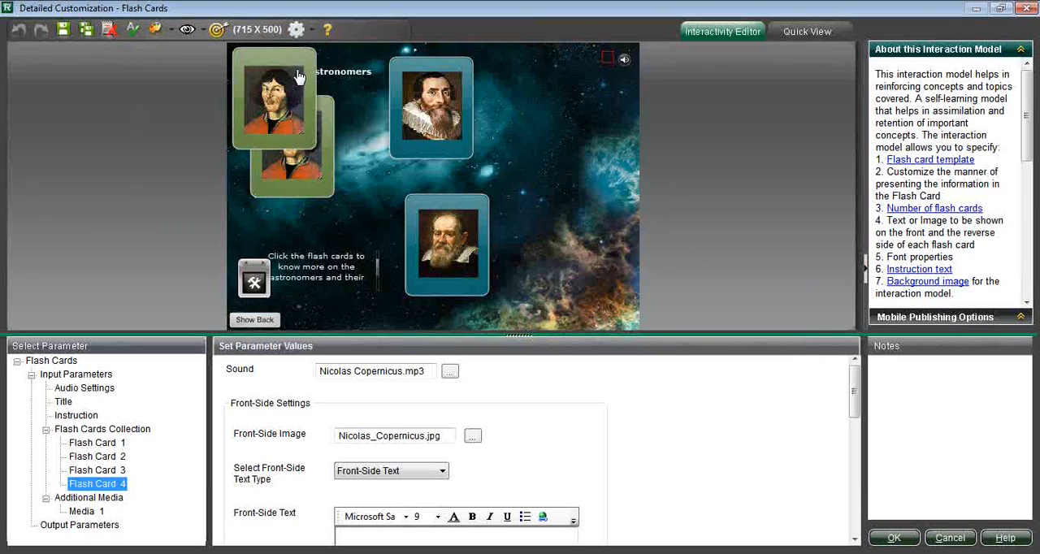
click(526, 143)
drag(526, 144, 573, 122)
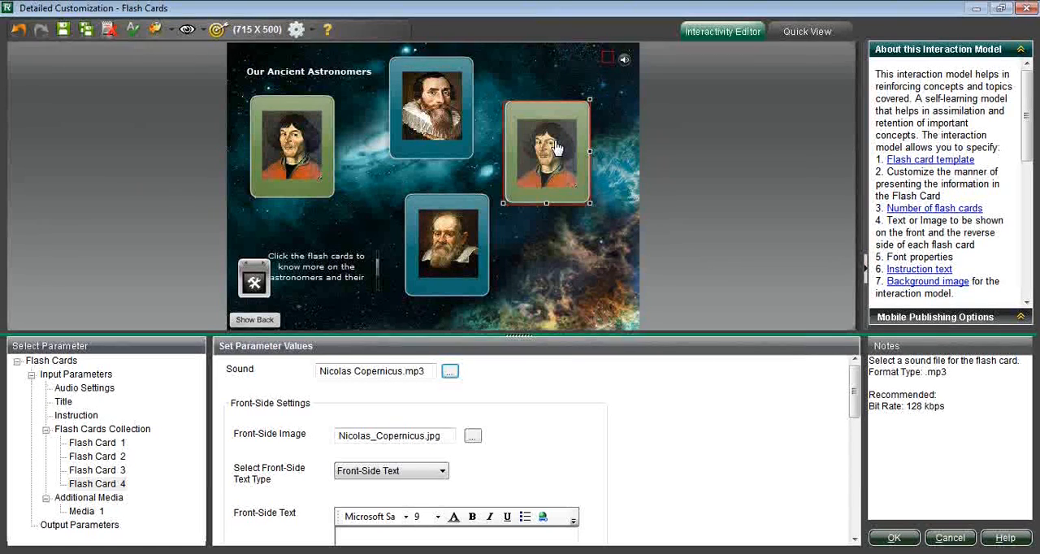
Step: Open the delete and duplicate options for Flash Card 3 in the Flash Cards Collection
click(104, 471)
right_click(105, 474)
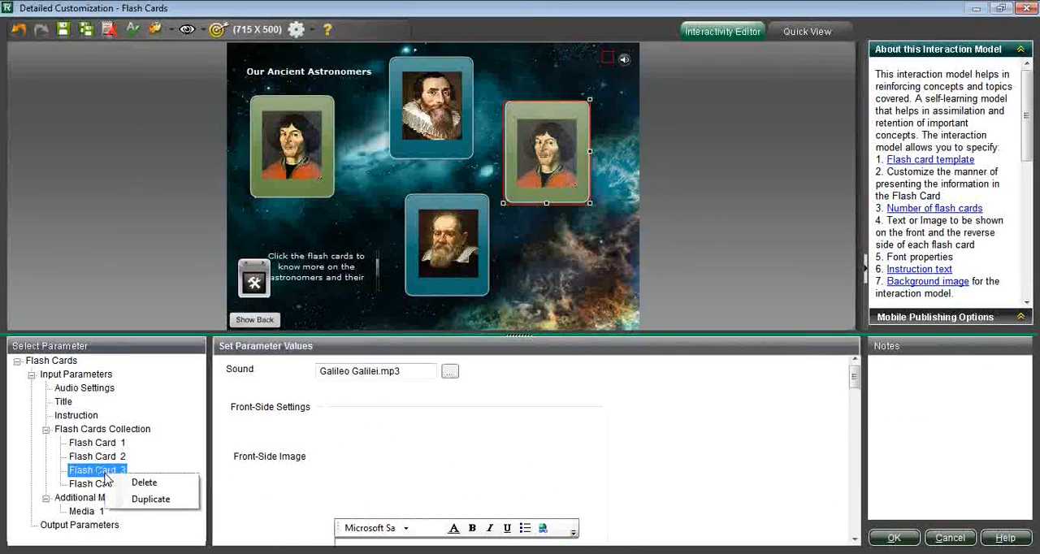